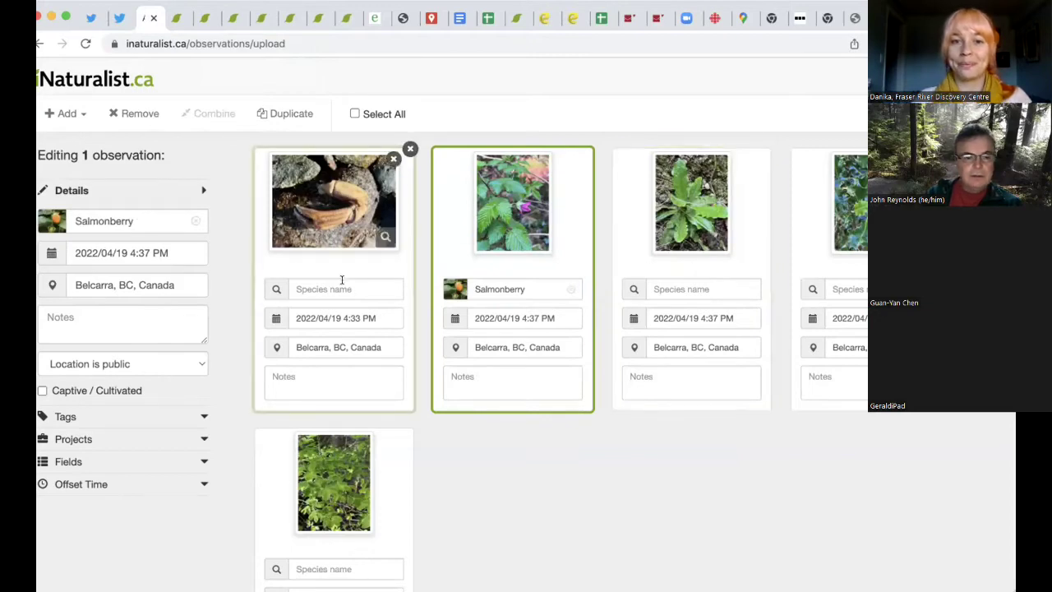
Enlarge the crab photo for a closer look, then bring up species suggestions for it.
click(324, 212)
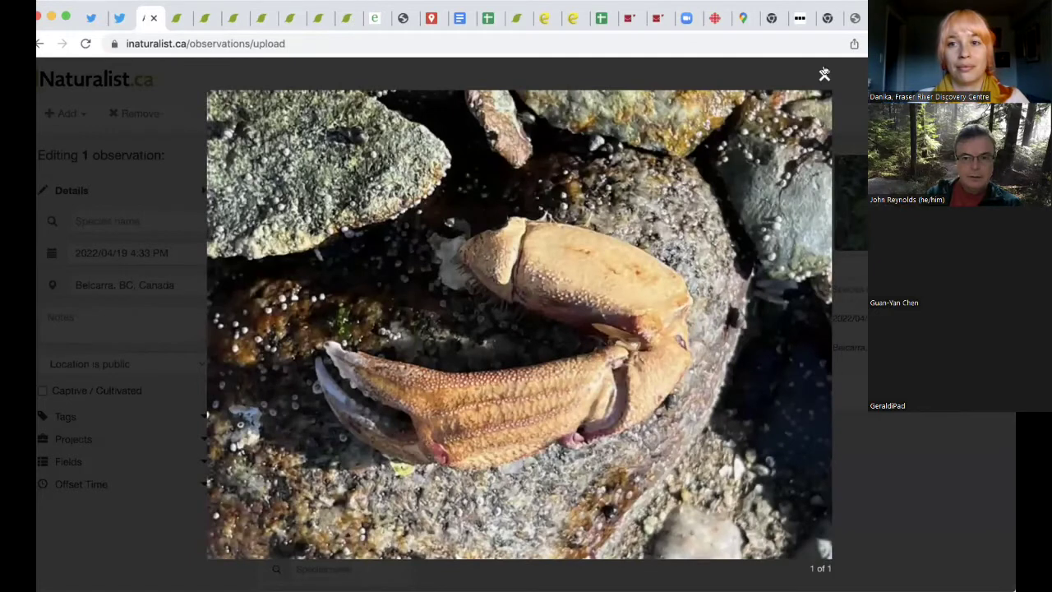
click(824, 74)
click(343, 286)
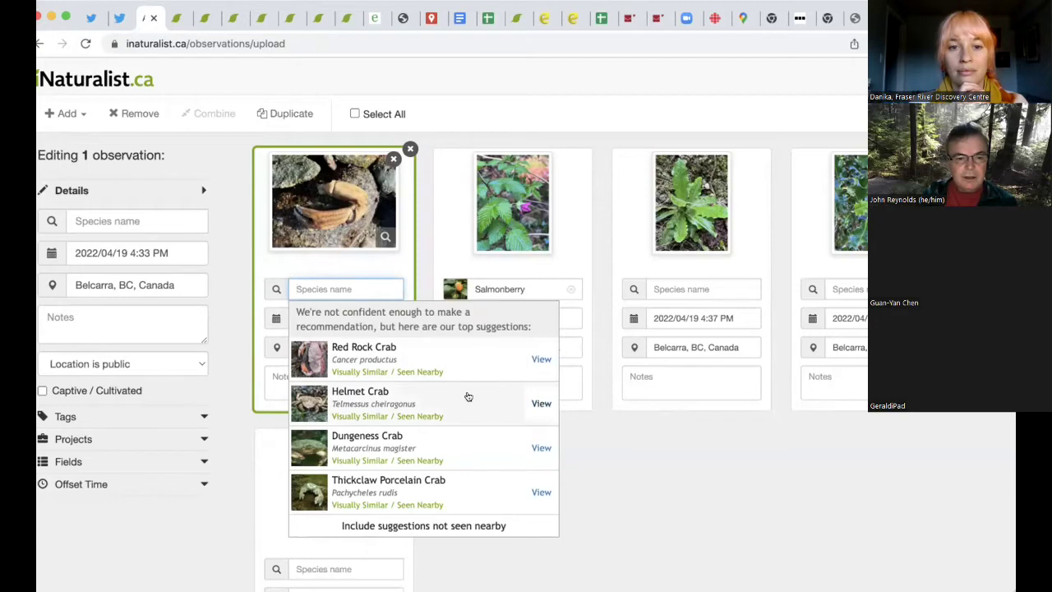
Review the Helmet Crab species page and return to the upload page.
click(538, 404)
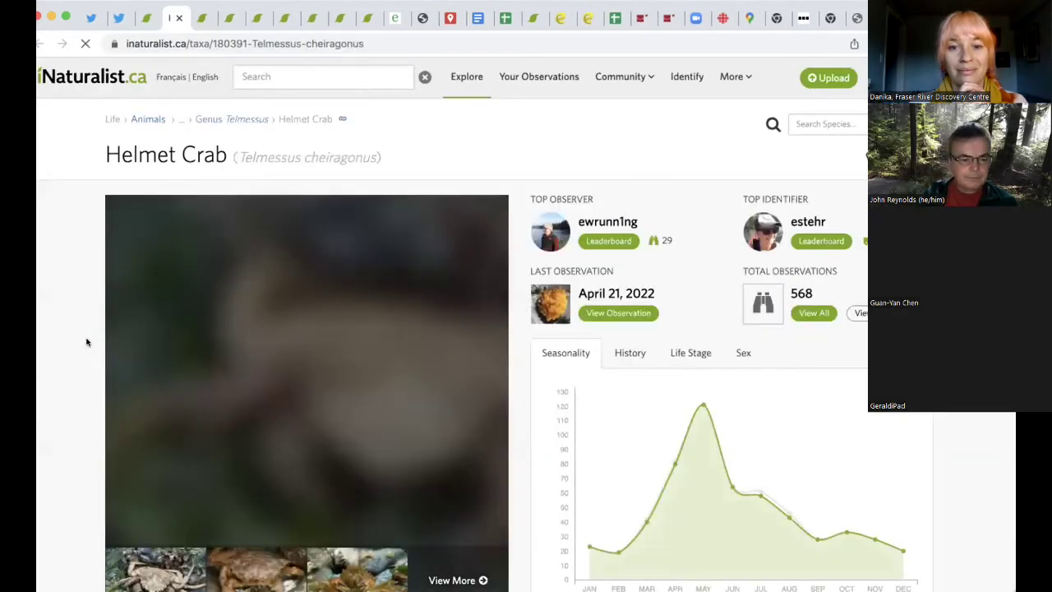
scroll(88, 341, down, 1)
scroll(87, 342, down, 8)
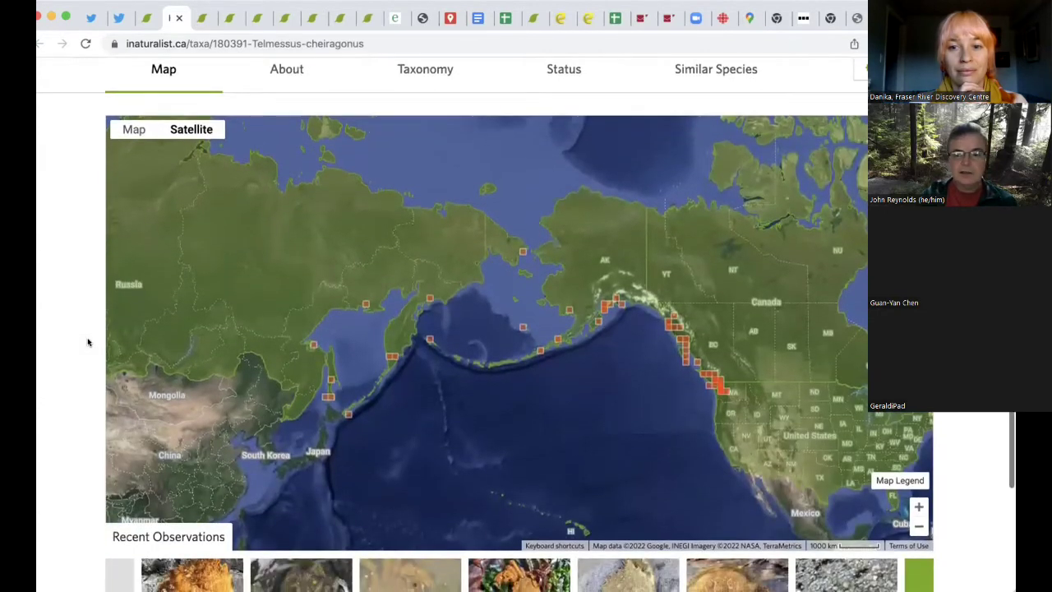
scroll(88, 342, up, 4)
scroll(88, 341, up, 5)
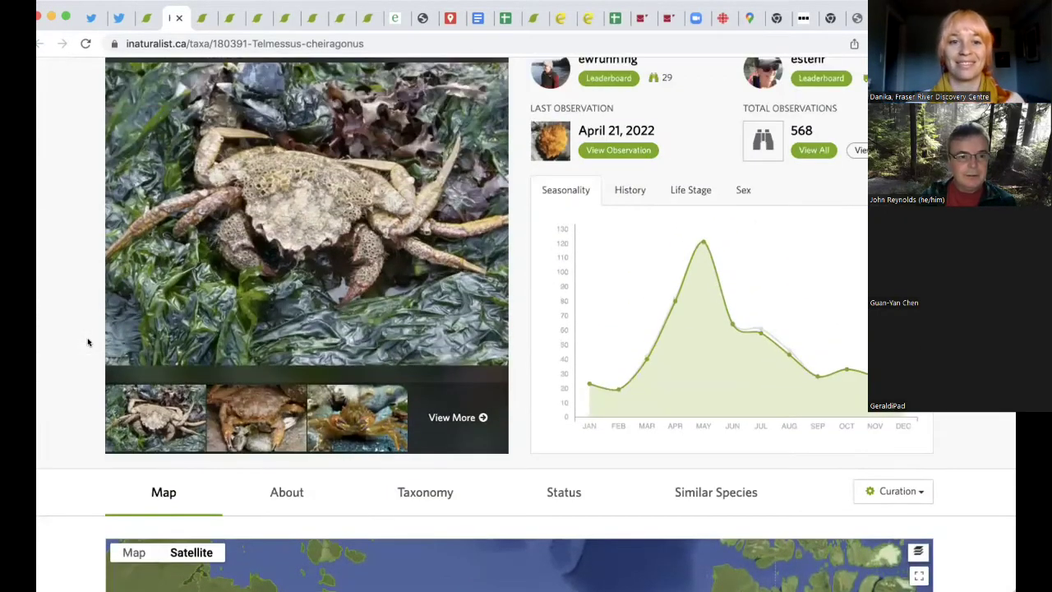
scroll(88, 342, up, 1)
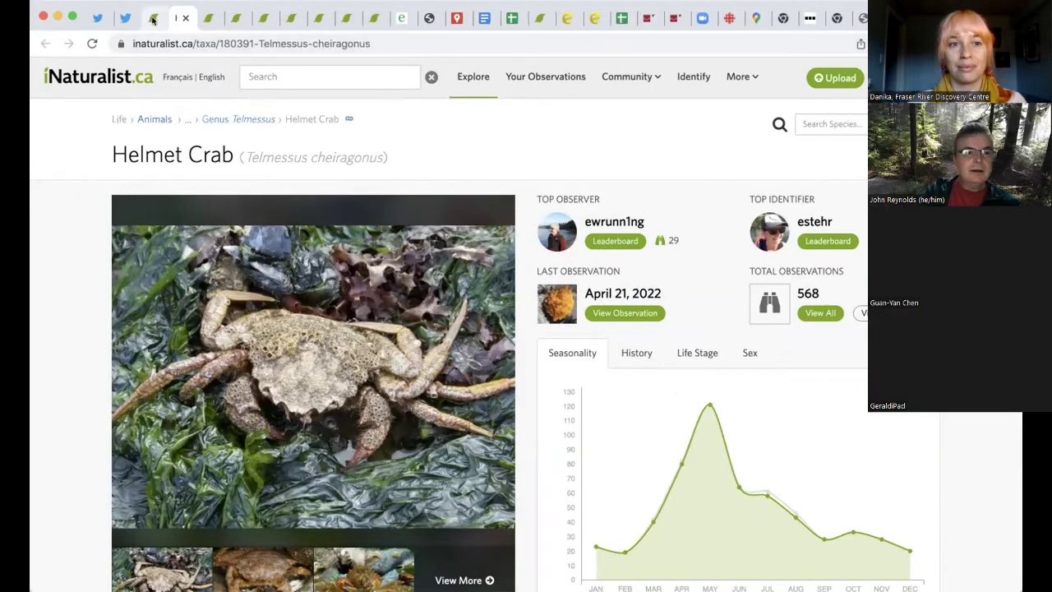
click(146, 17)
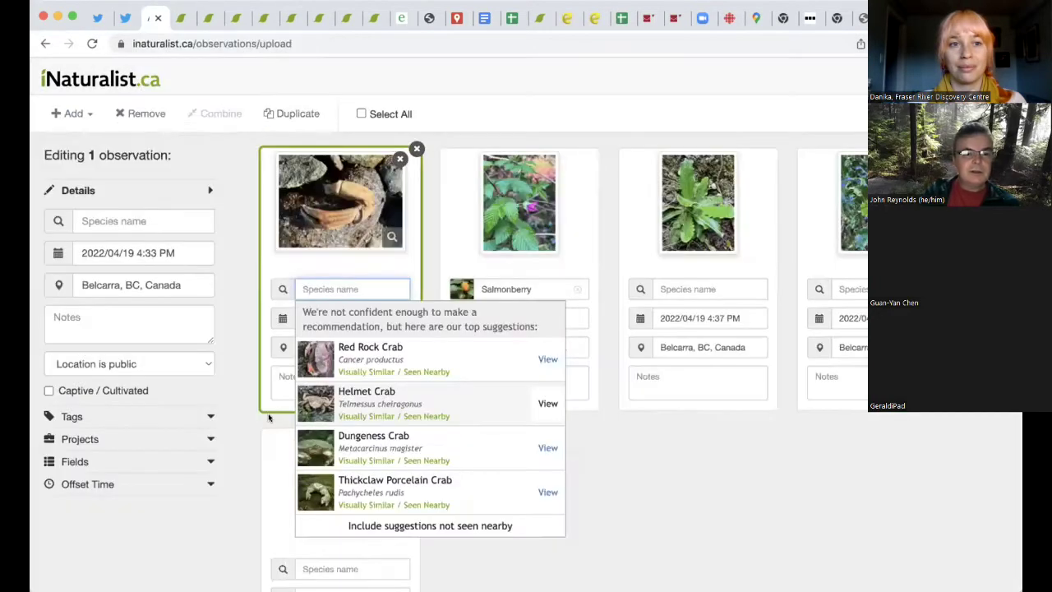
Change the crab's identification from Red Rock Crab to True Crabs.
click(403, 346)
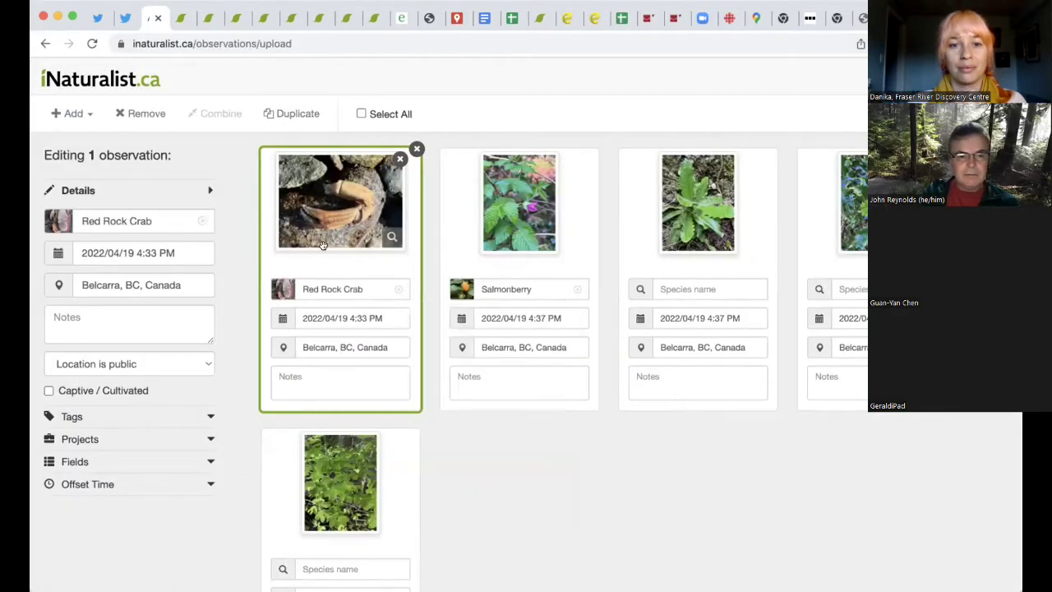
click(319, 192)
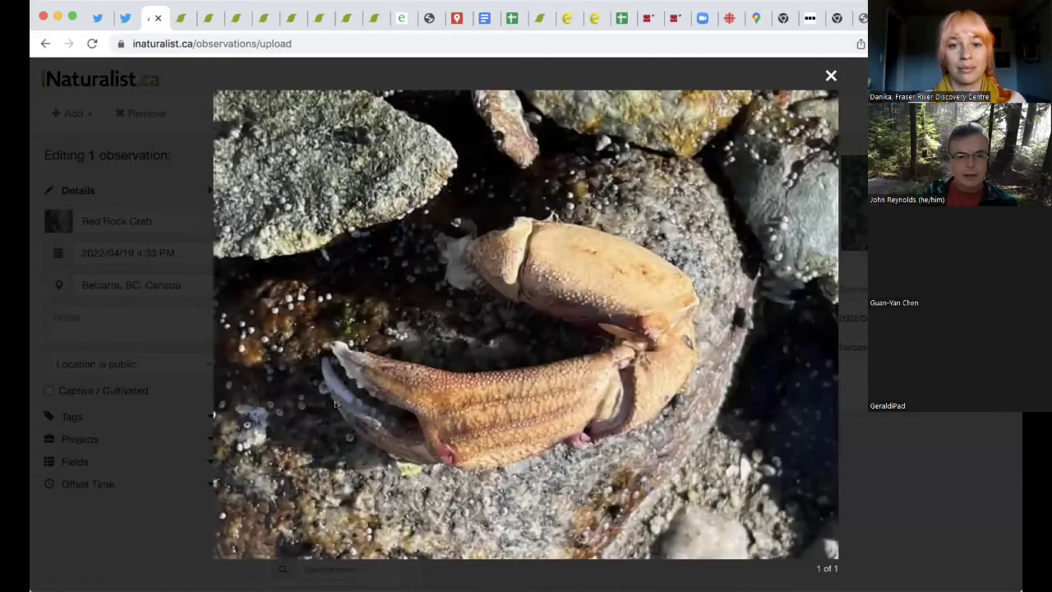
click(830, 73)
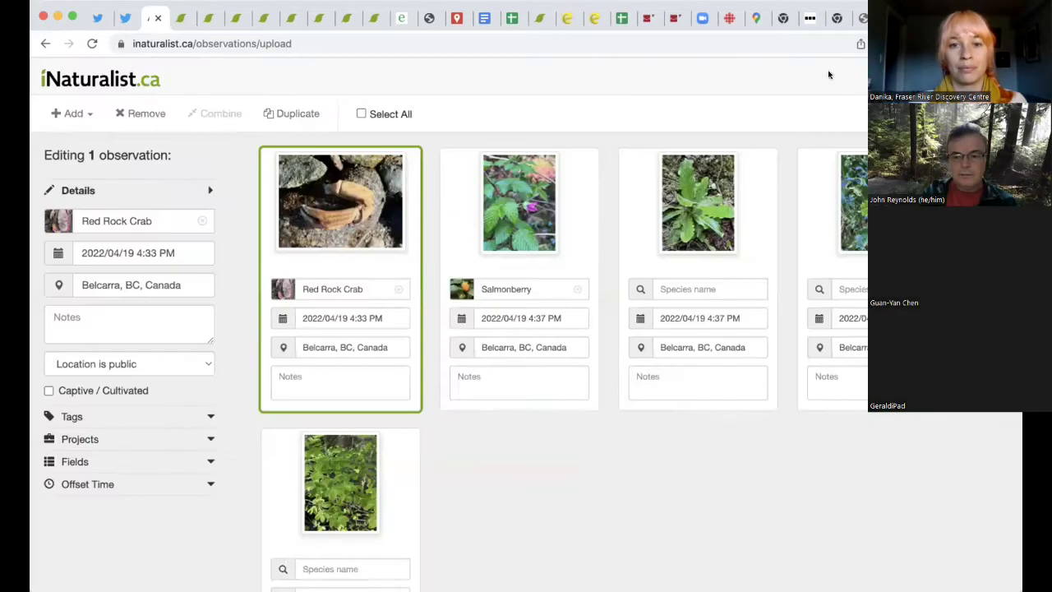
click(398, 290)
click(363, 287)
text(crabs)
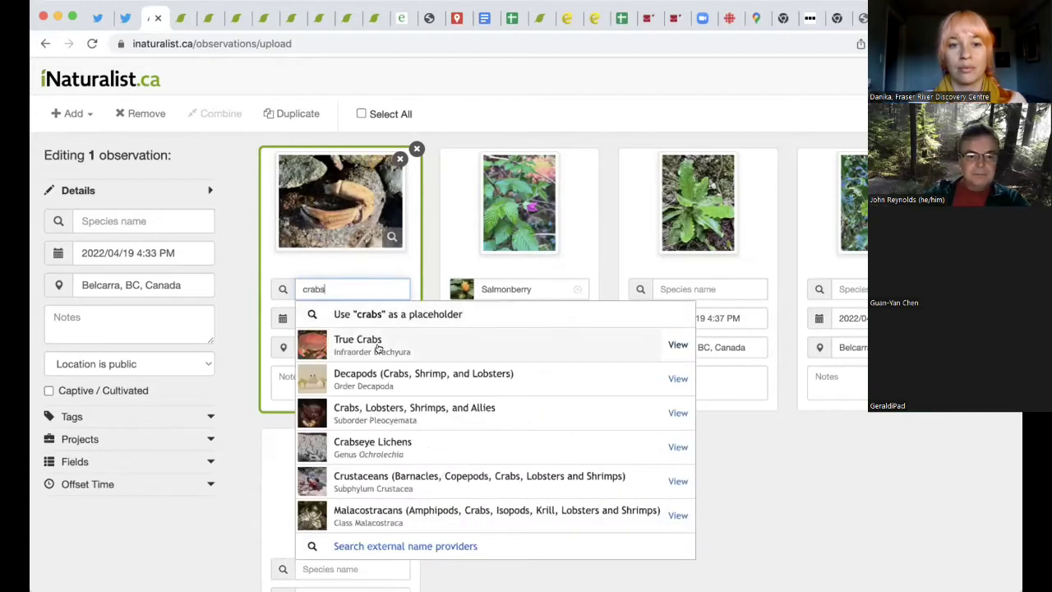
click(392, 346)
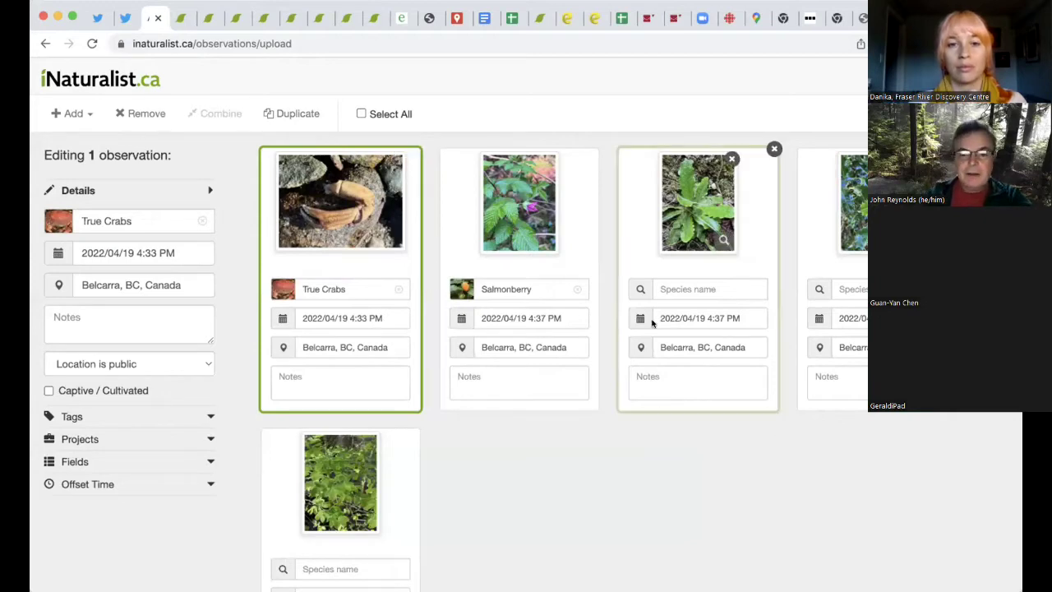
Check the third plant photo and identify it as Common Cat's-Ear.
click(689, 197)
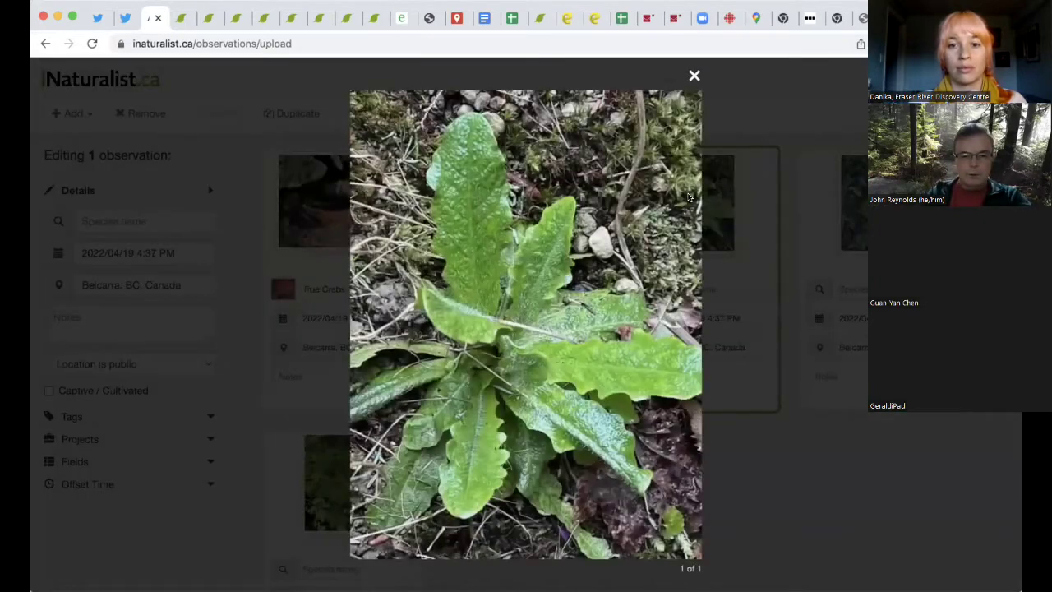
click(694, 75)
click(719, 284)
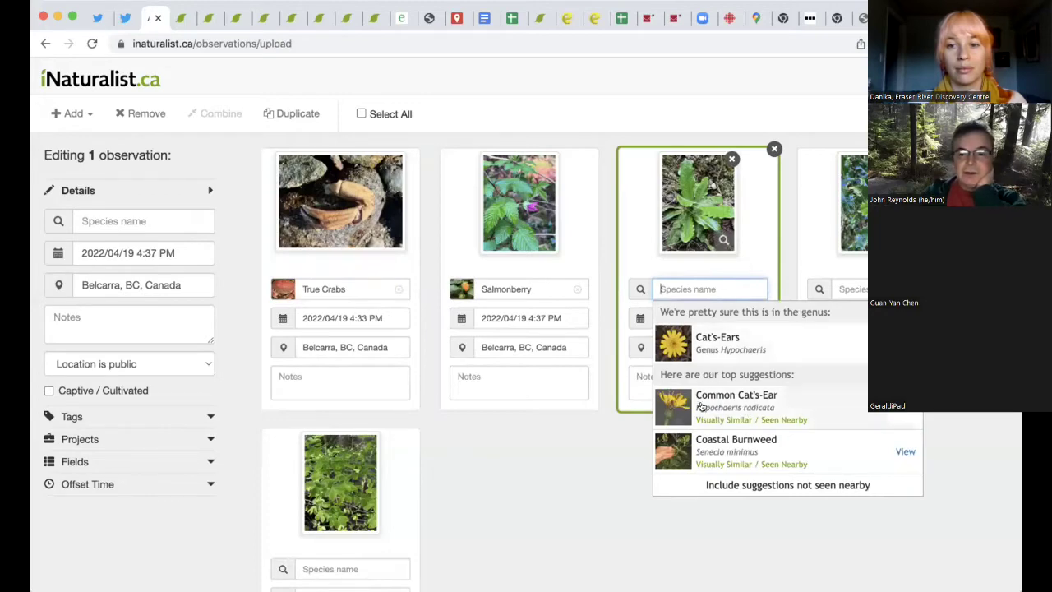
click(751, 406)
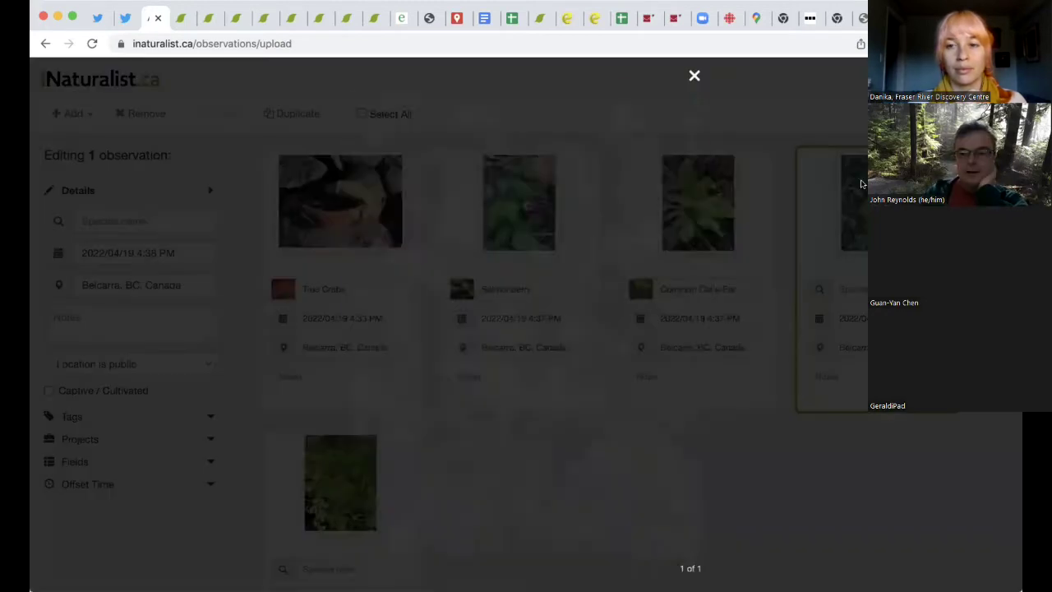
Check the fourth observation's holly photo and identify it as European Holly.
click(860, 182)
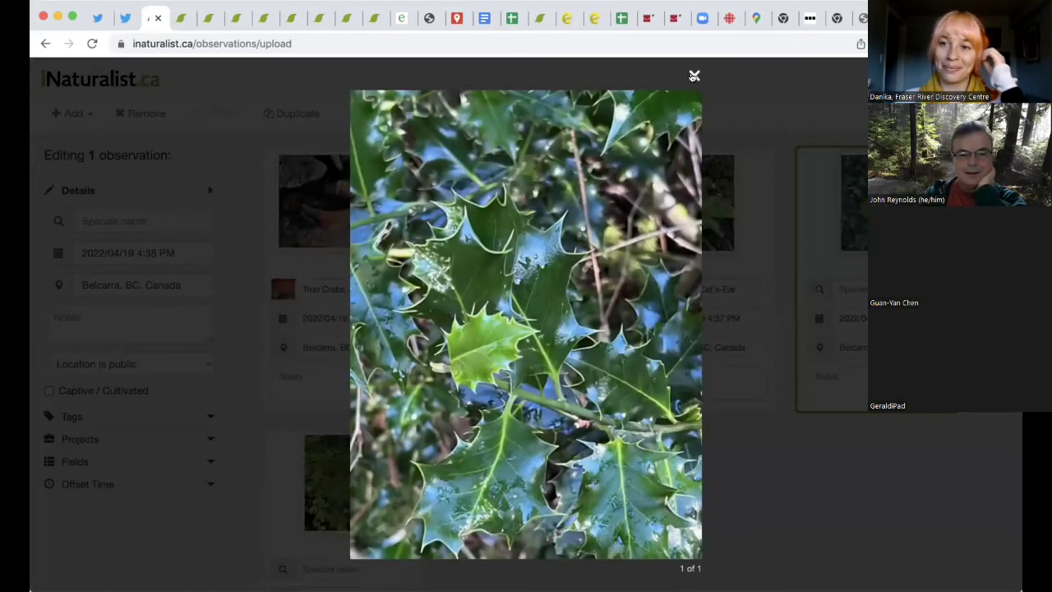
click(714, 114)
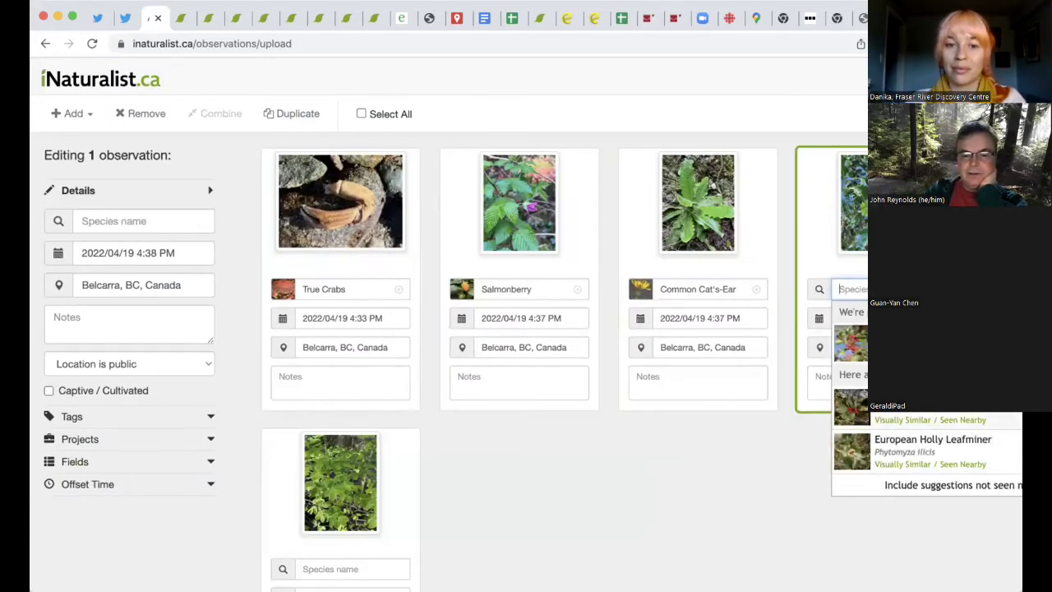
click(929, 341)
scroll(271, 359, down, 3)
click(340, 393)
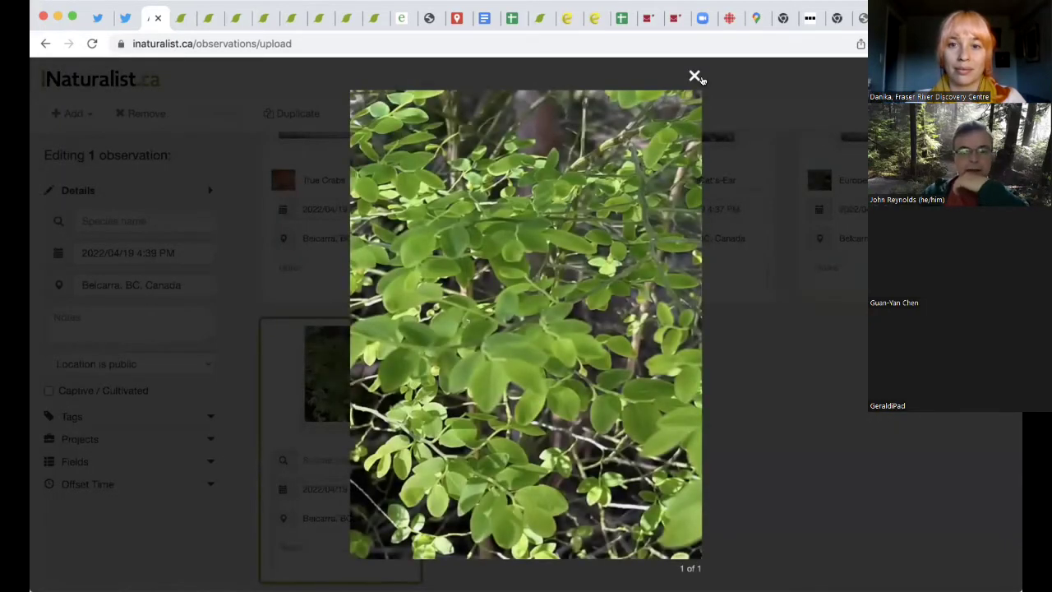
Identify the fifth observation as Red Huckleberry from the species suggestions.
click(694, 74)
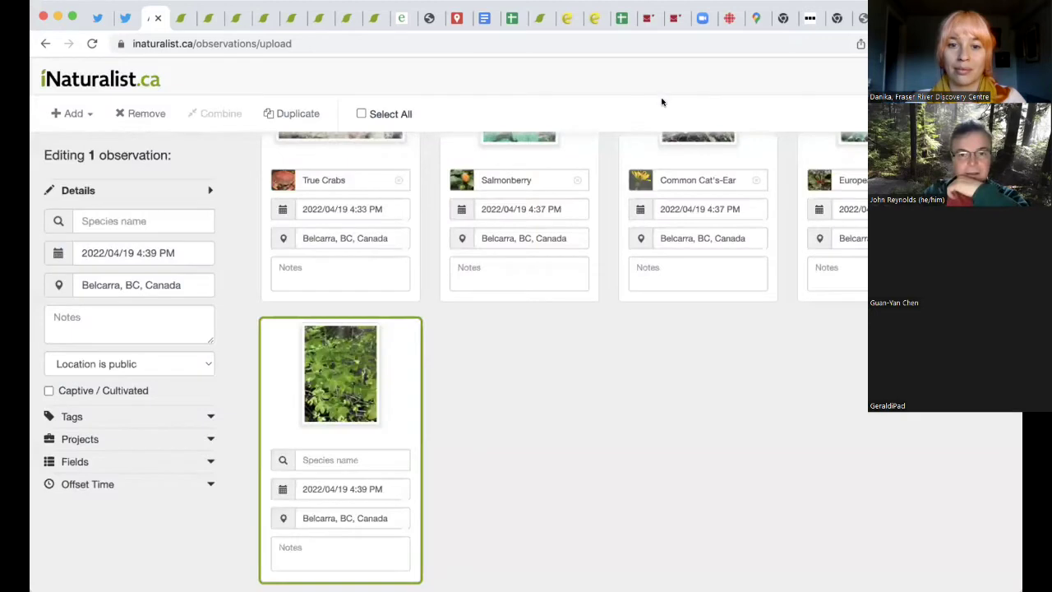
click(364, 459)
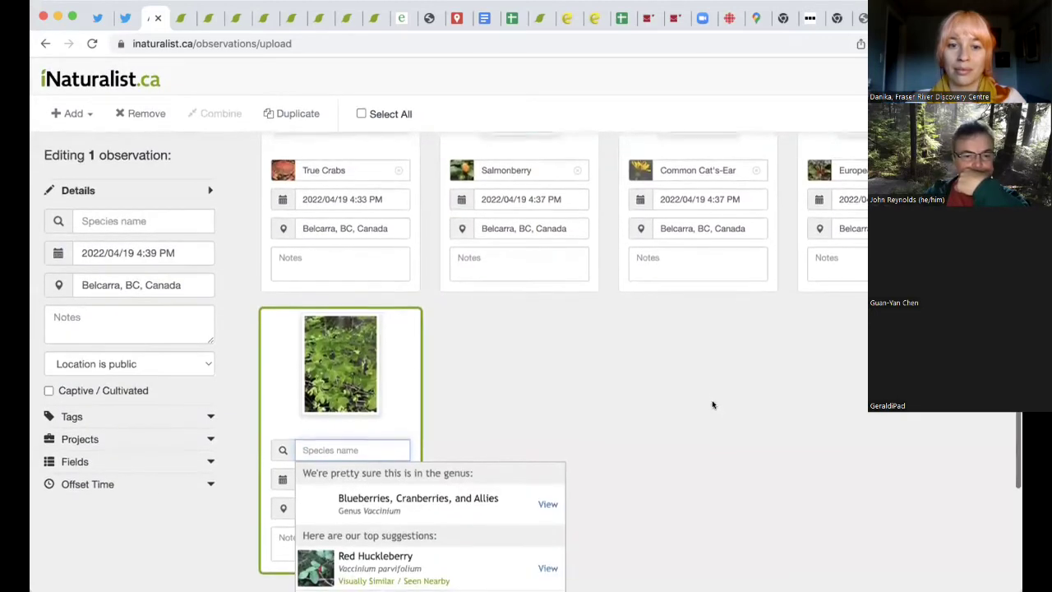
scroll(658, 415, down, 2)
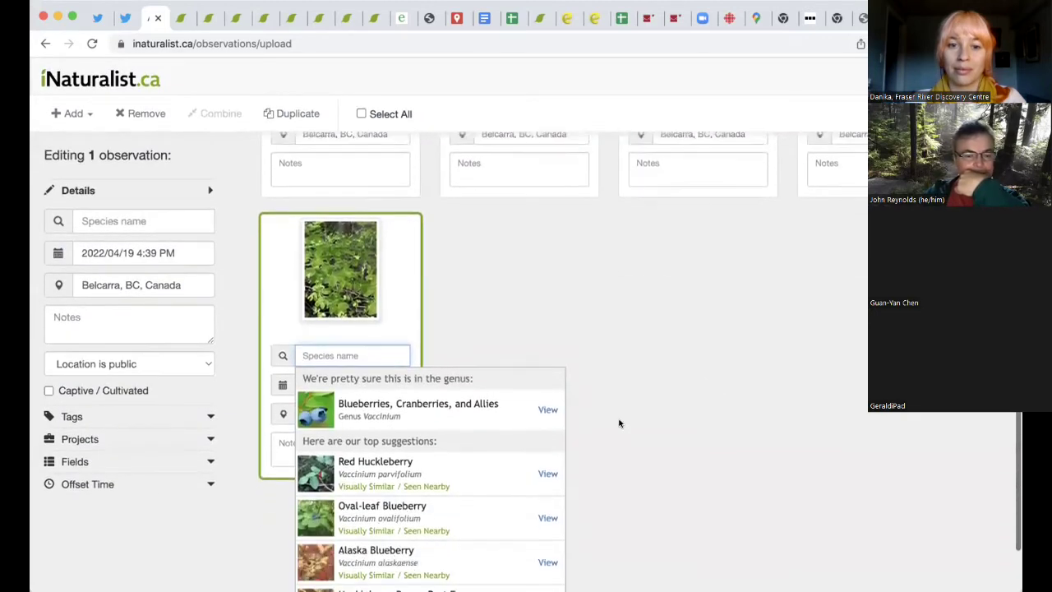
click(371, 462)
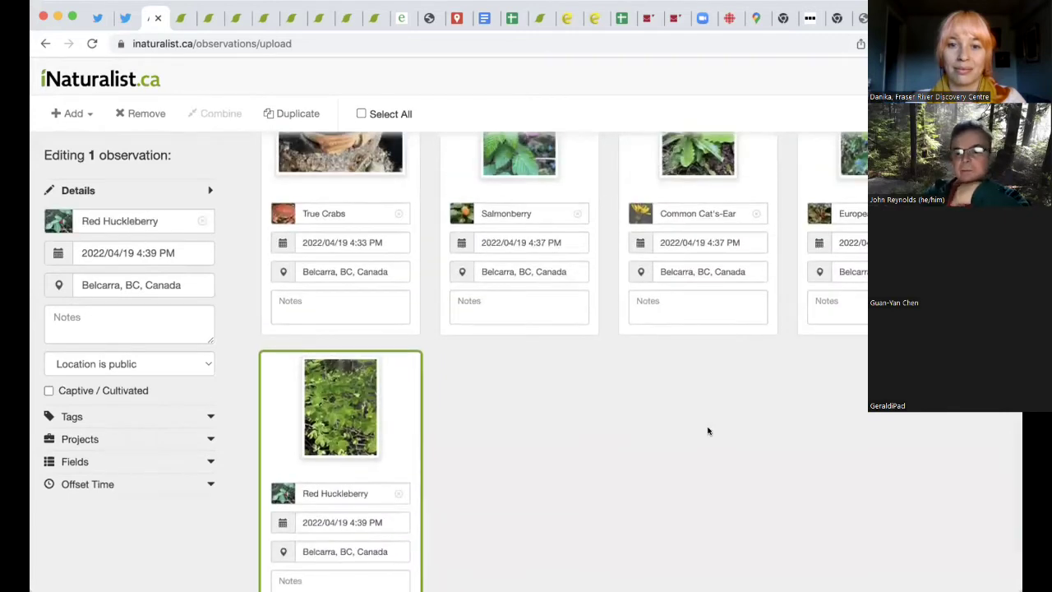
right_click(708, 430)
click(630, 367)
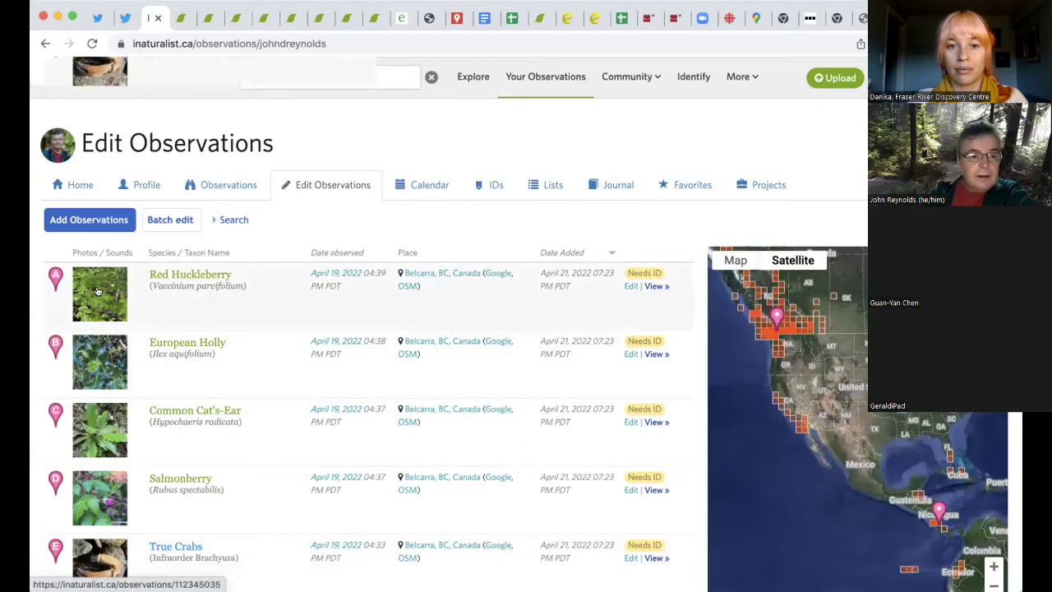
Open the Red Huckleberry observation and zoom its satellite map in to 5 m scale.
click(97, 291)
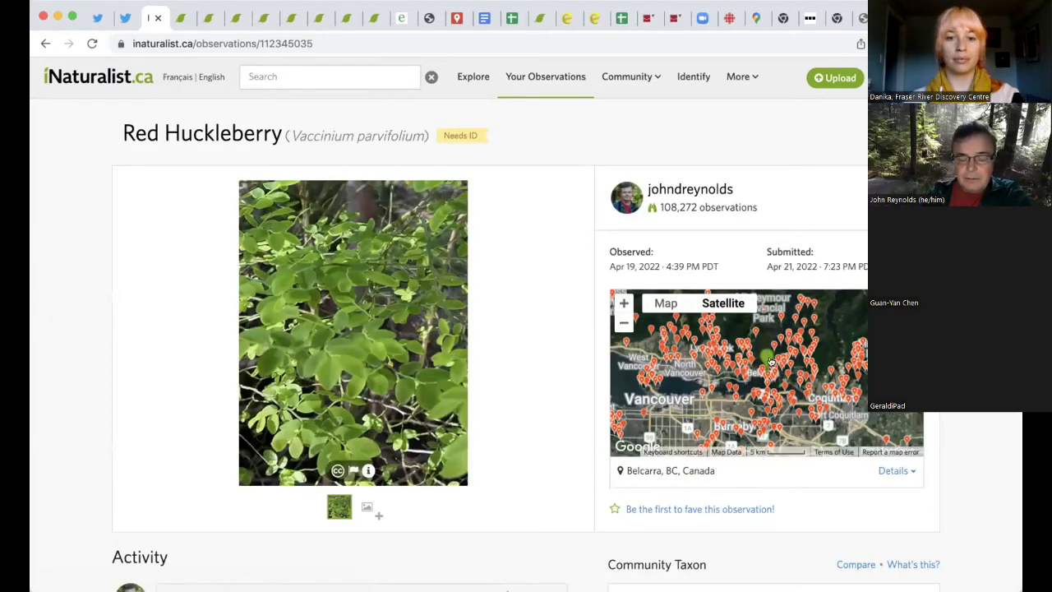
click(620, 302)
click(620, 301)
click(620, 302)
click(621, 302)
click(621, 302)
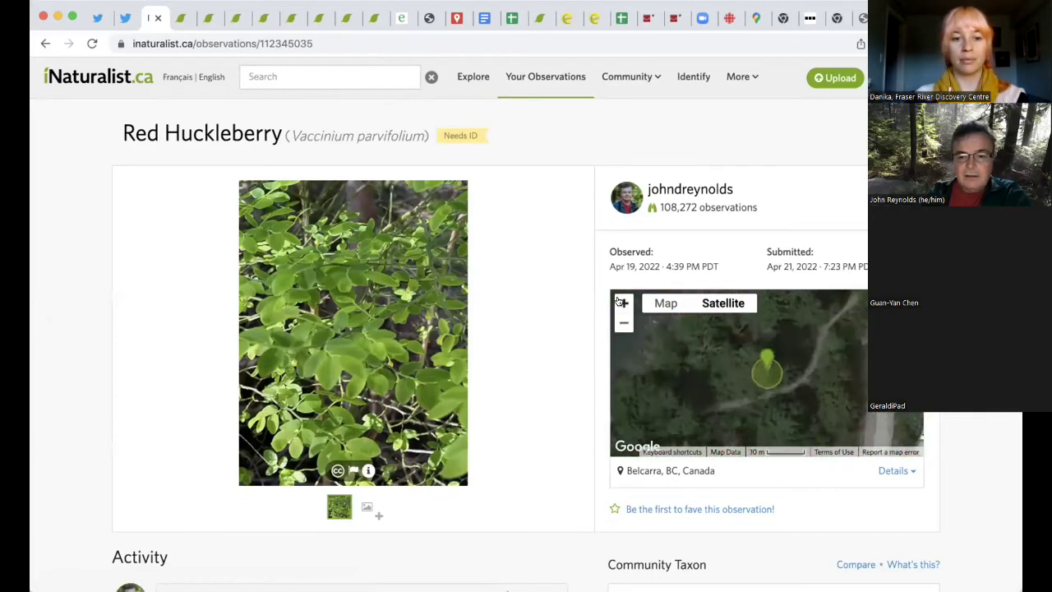
click(621, 301)
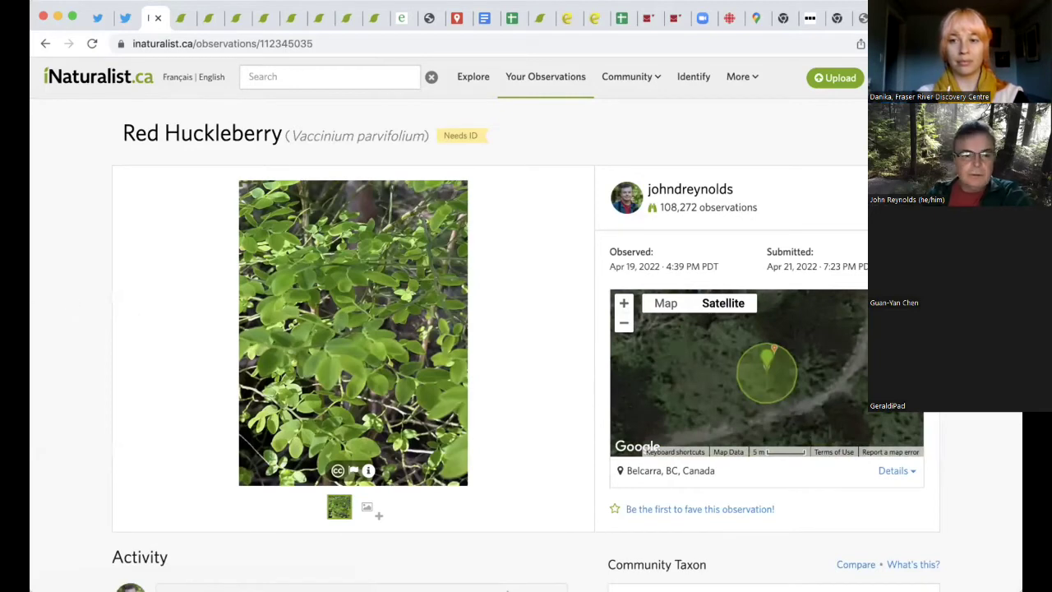
Scroll the observation page to review its Needs ID status, Belcarra location and projects.
scroll(92, 307, down, 7)
scroll(91, 306, up, 2)
scroll(91, 306, down, 2)
scroll(91, 307, up, 2)
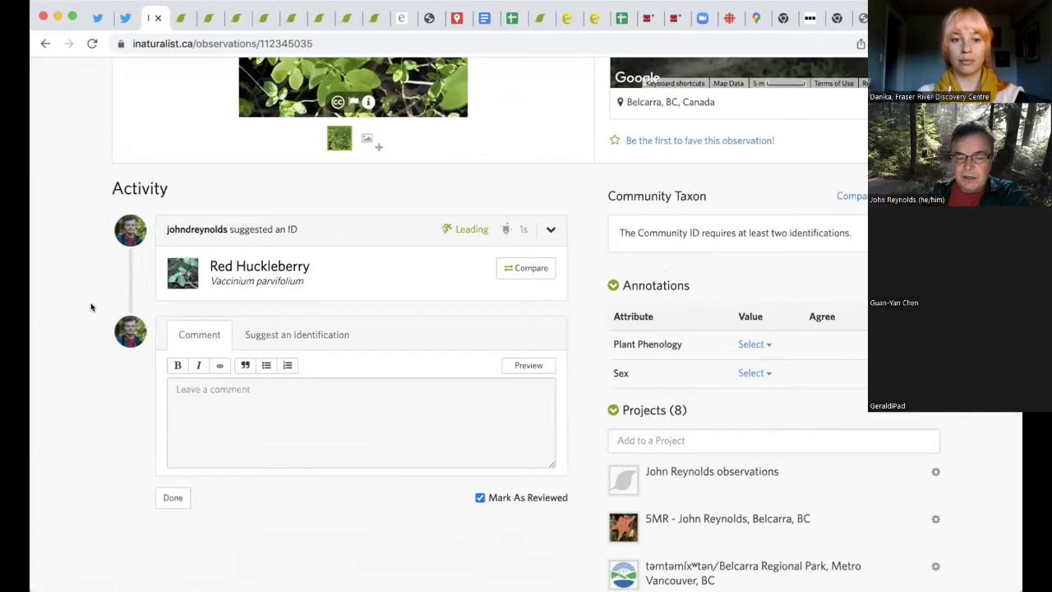
scroll(91, 306, down, 2)
scroll(91, 307, up, 7)
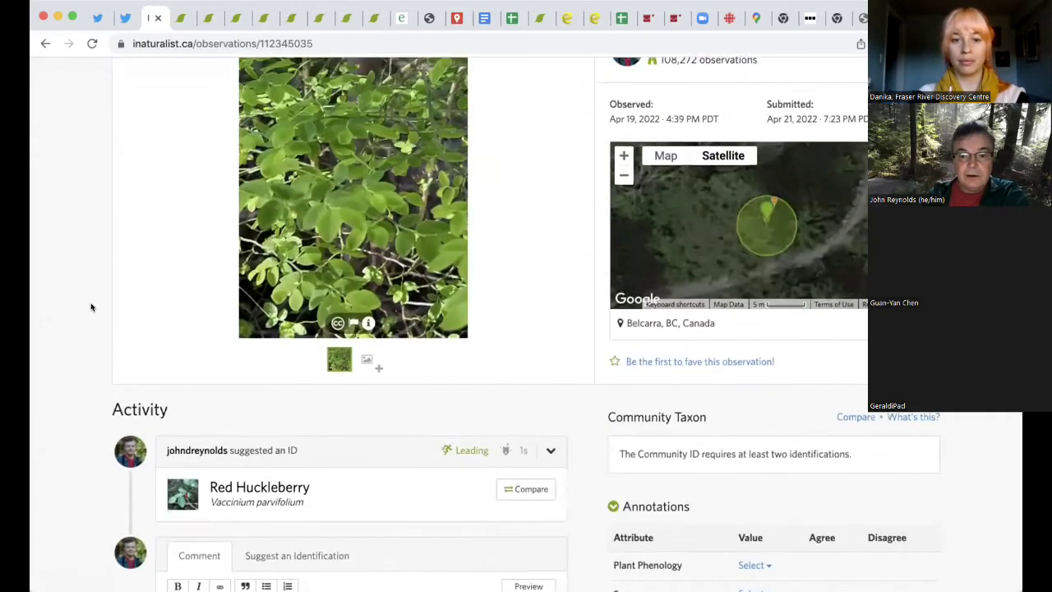
scroll(91, 307, up, 4)
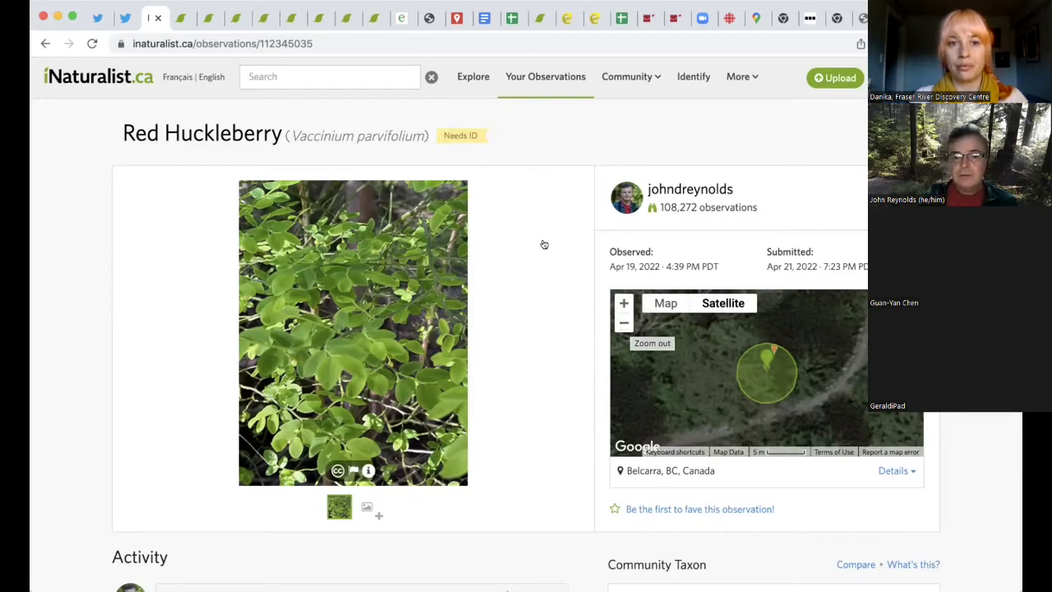
Zoom the map out to 1 km scale, showing pins around Belcarra, Deep Cove and Cates Park.
click(622, 324)
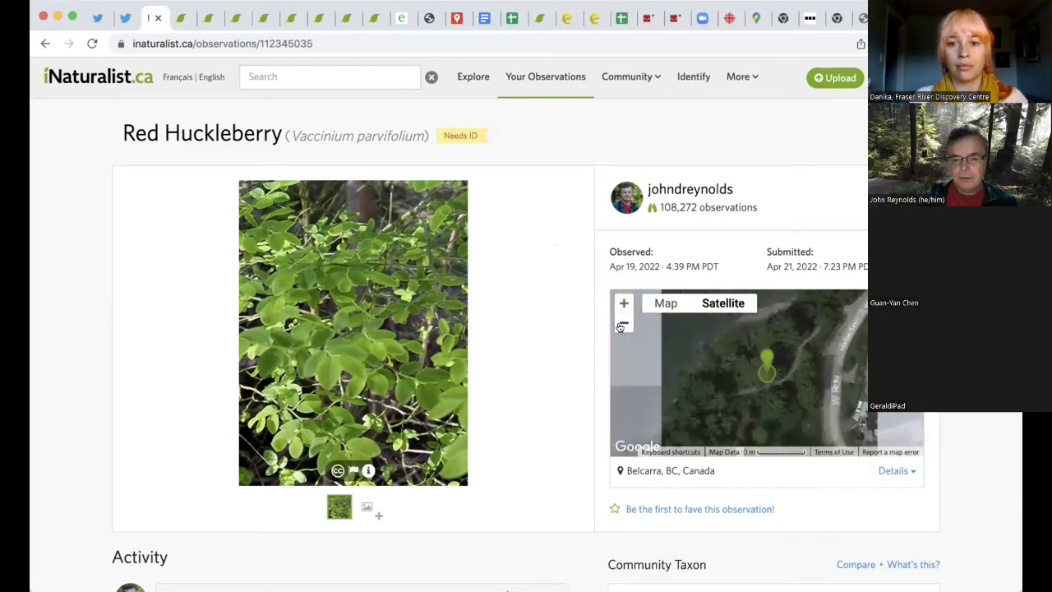
click(622, 325)
click(622, 324)
click(622, 325)
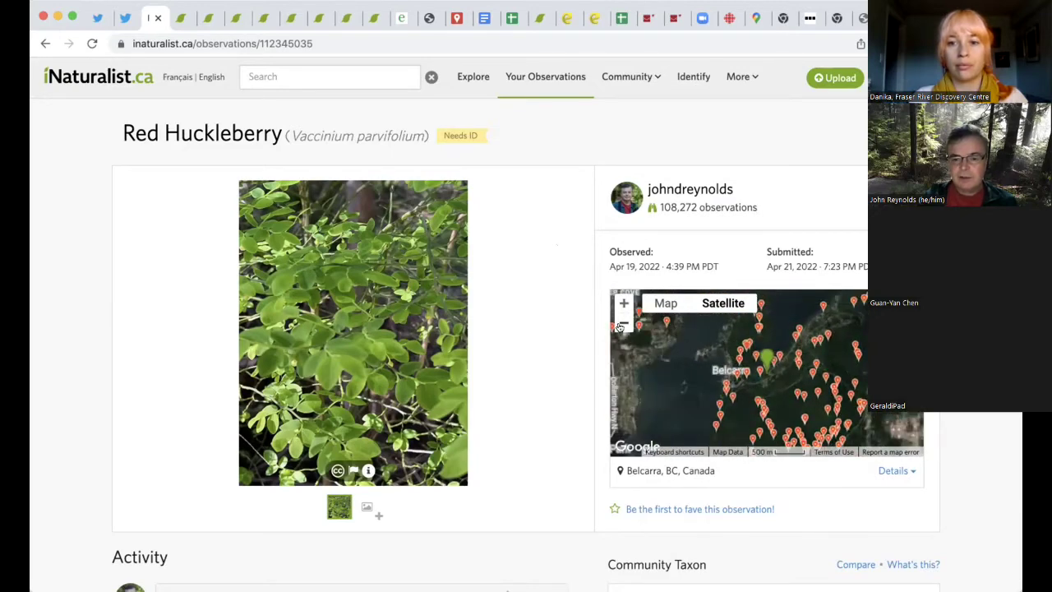
click(622, 325)
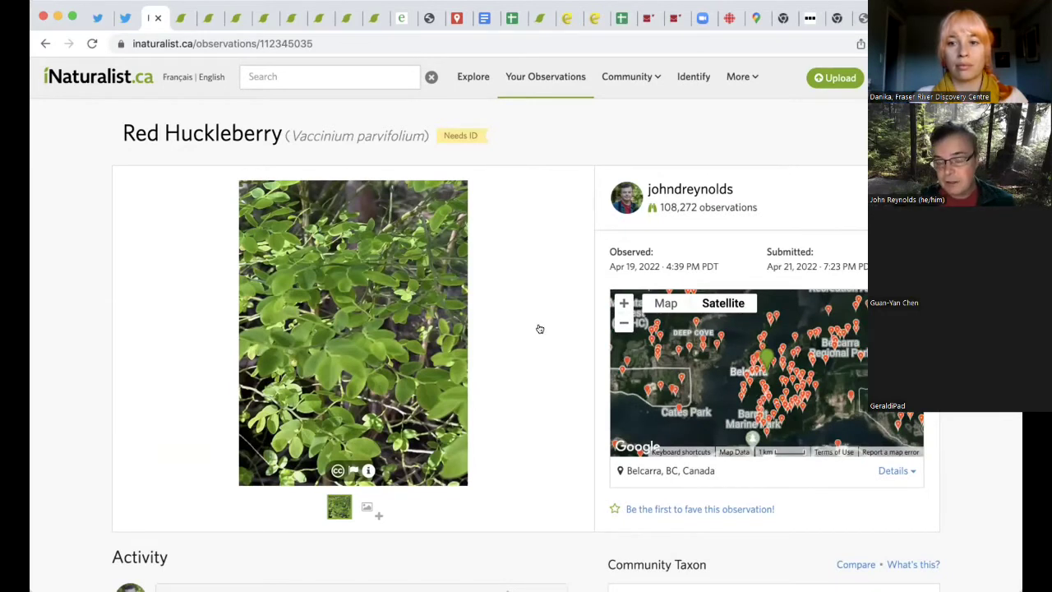
scroll(540, 329, up, 1)
scroll(539, 329, down, 1)
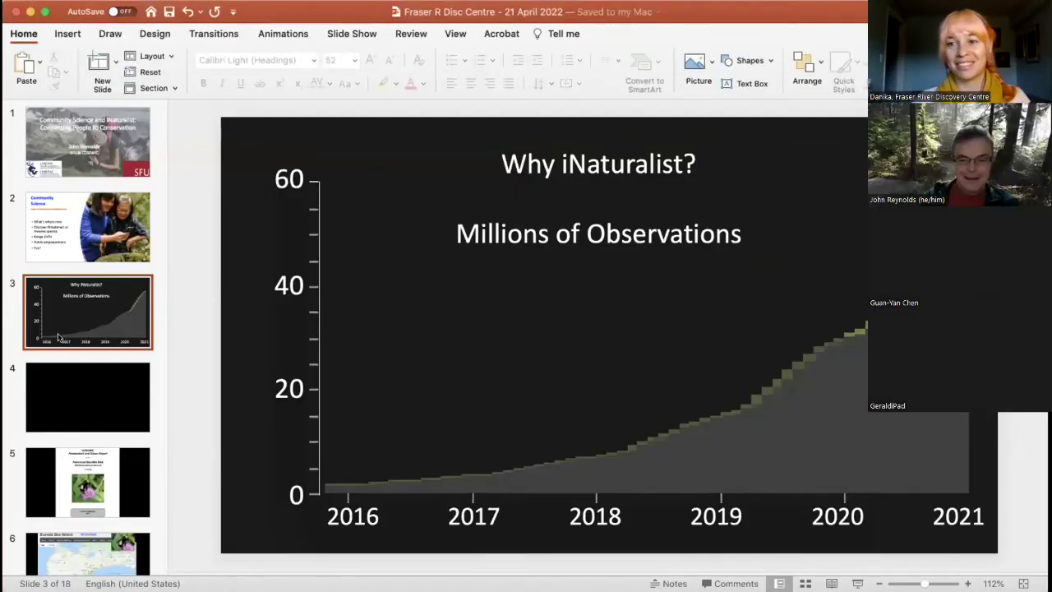
Go to slide 5, the COSEWIC American Bumble Bee status report.
scroll(82, 345, down, 6)
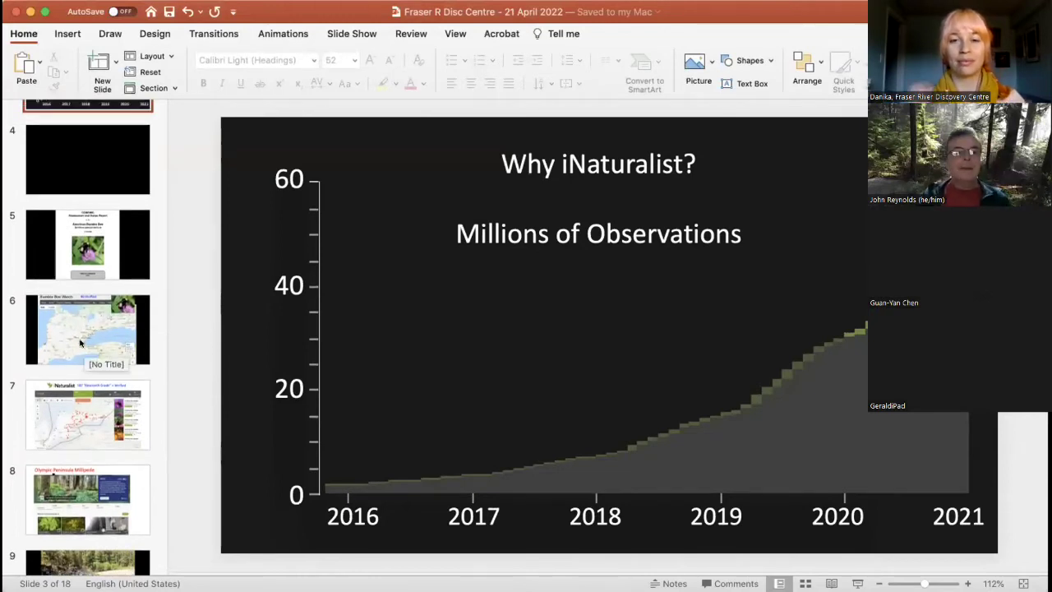
click(125, 241)
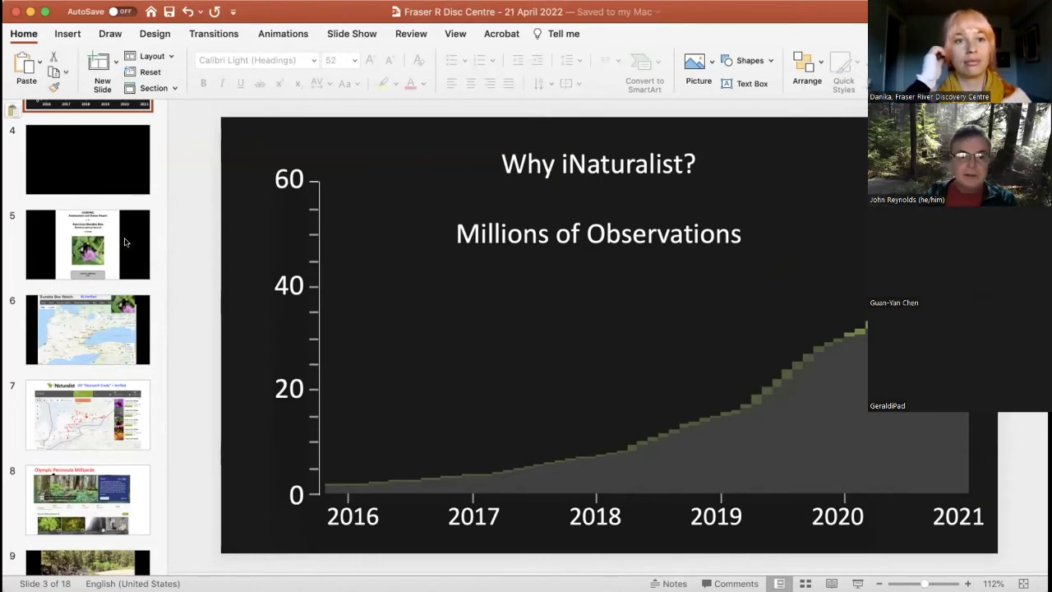